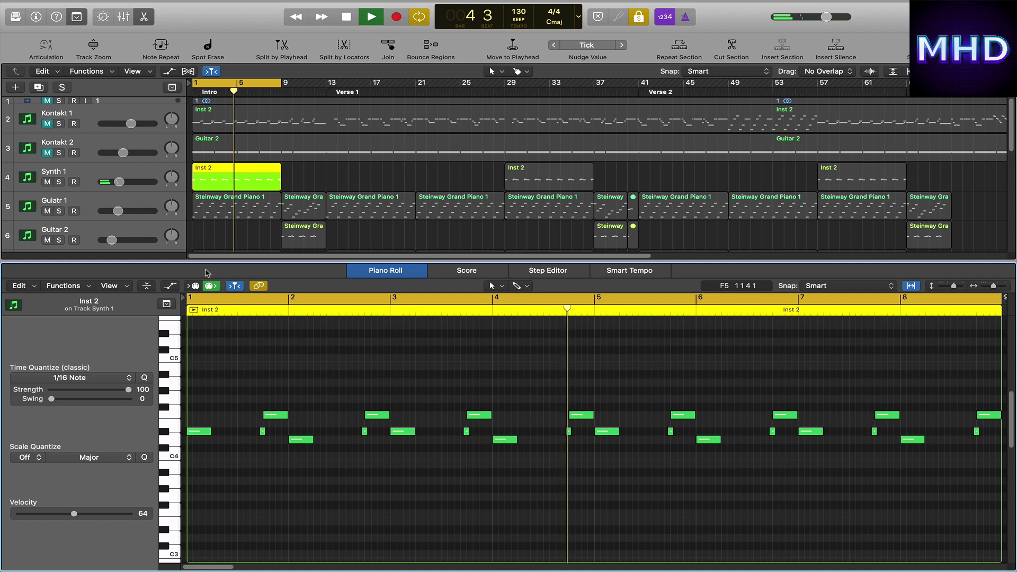
click(36, 17)
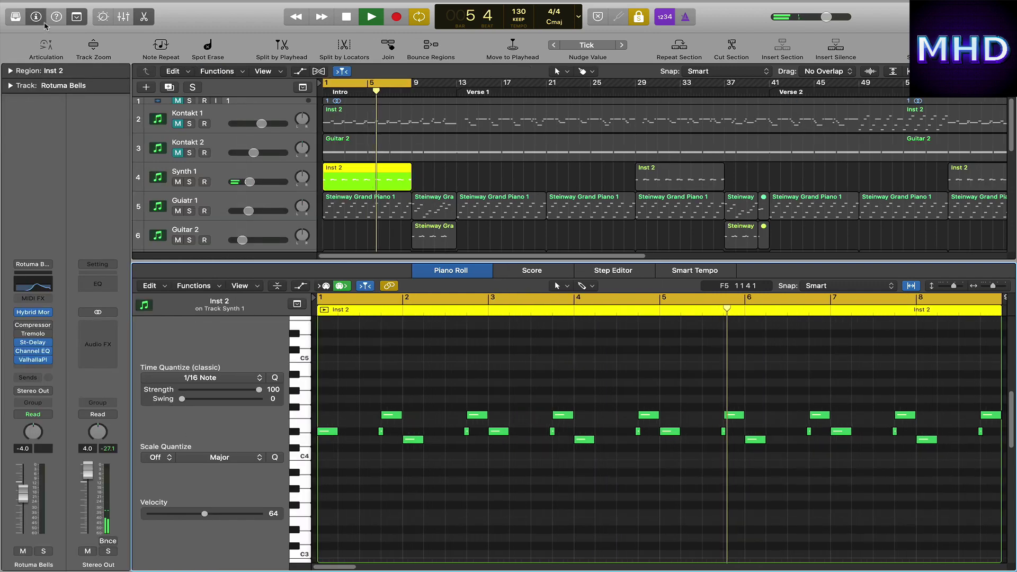
click(43, 22)
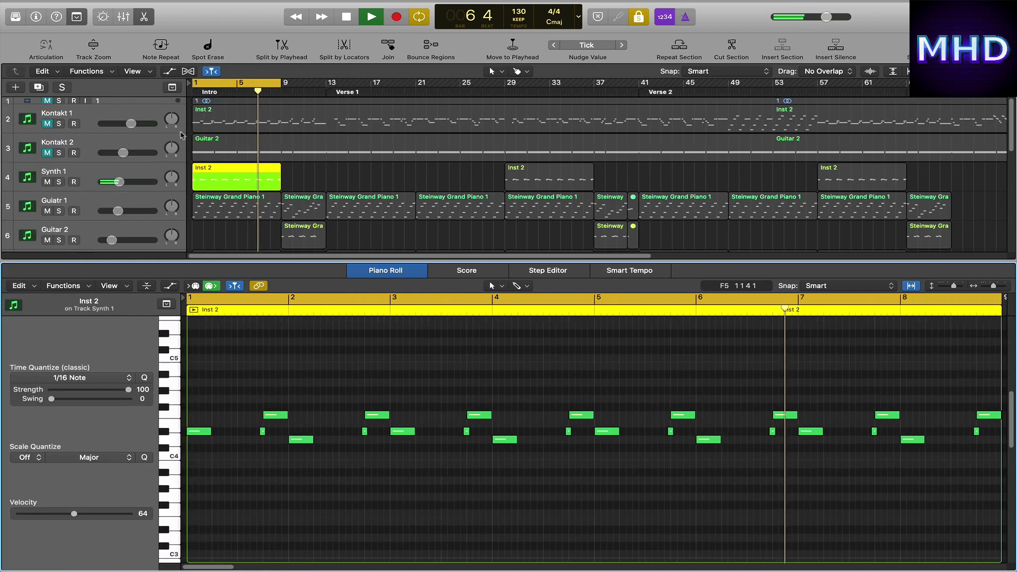
Stop playback and audition the first Guiatr 1 region, starting at bar 1, by itself in the Piano Roll.
scroll(342, 181, down, 1)
key(space)
click(251, 190)
scroll(211, 330, down, 1)
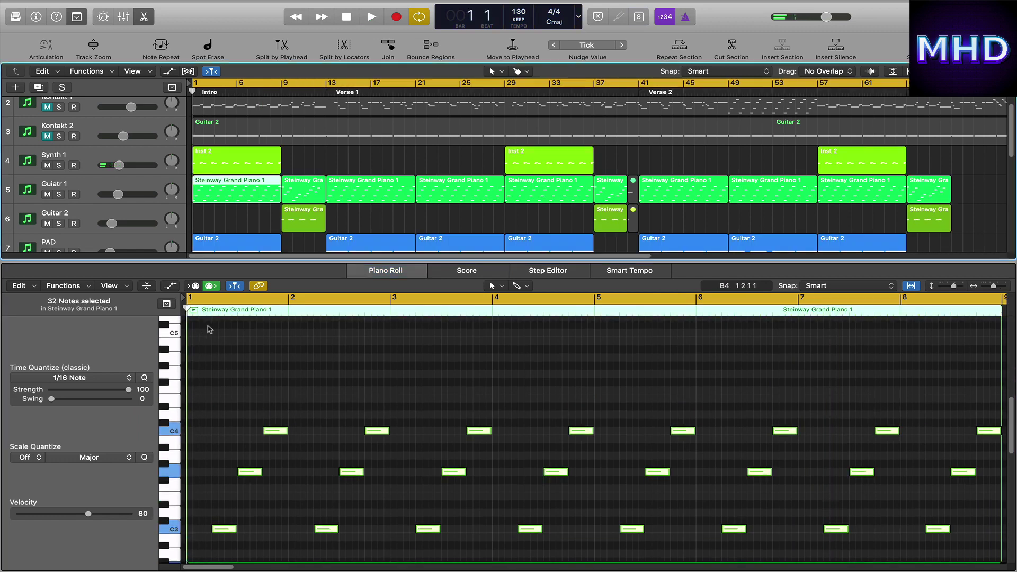
click(195, 310)
scroll(313, 370, down, 3)
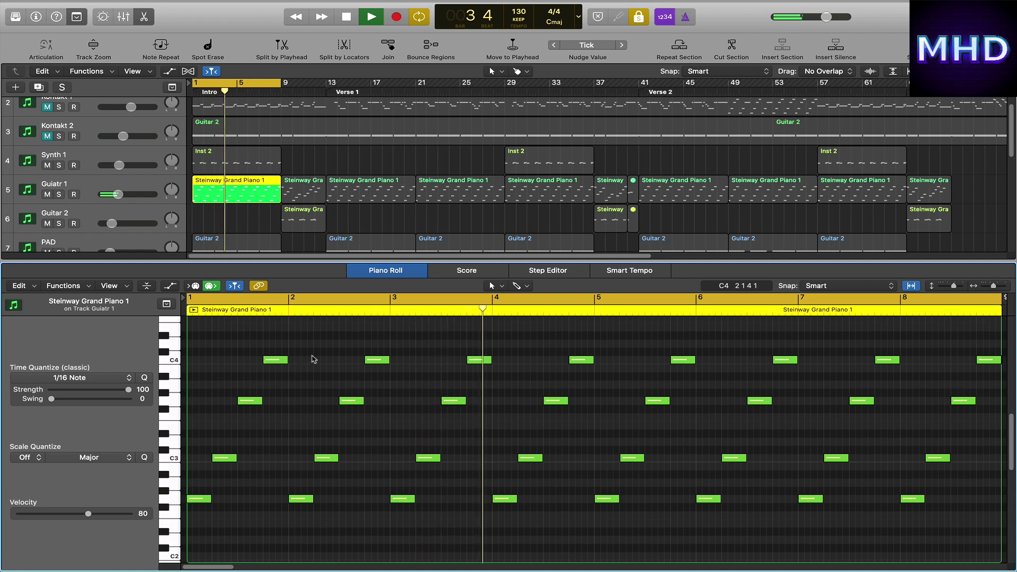
key(space)
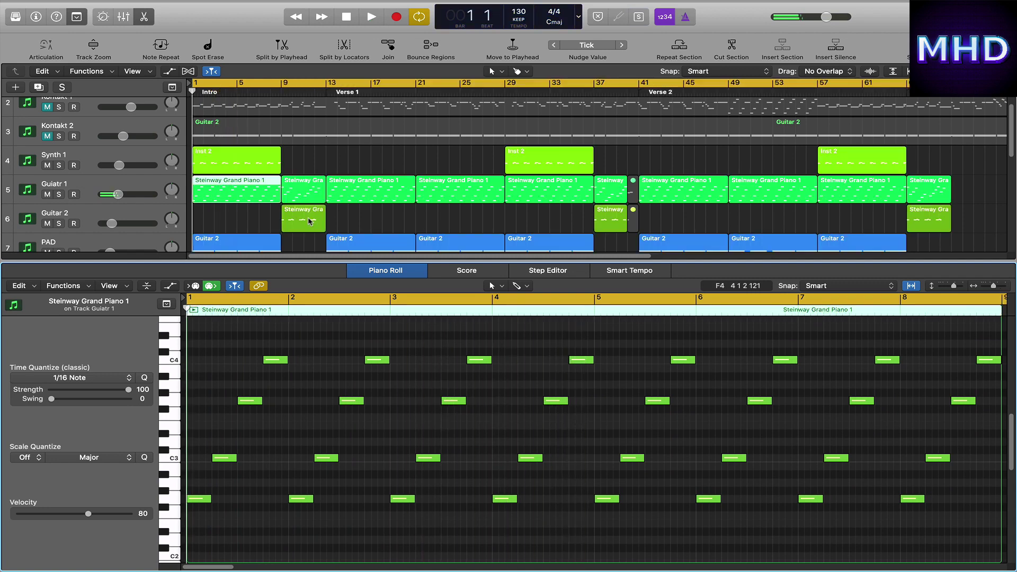
Audition the Guiatr 1 region at bar 9 and the Guitar 2 region at bar 9 separately in the Piano Roll.
click(303, 193)
scroll(234, 344, up, 4)
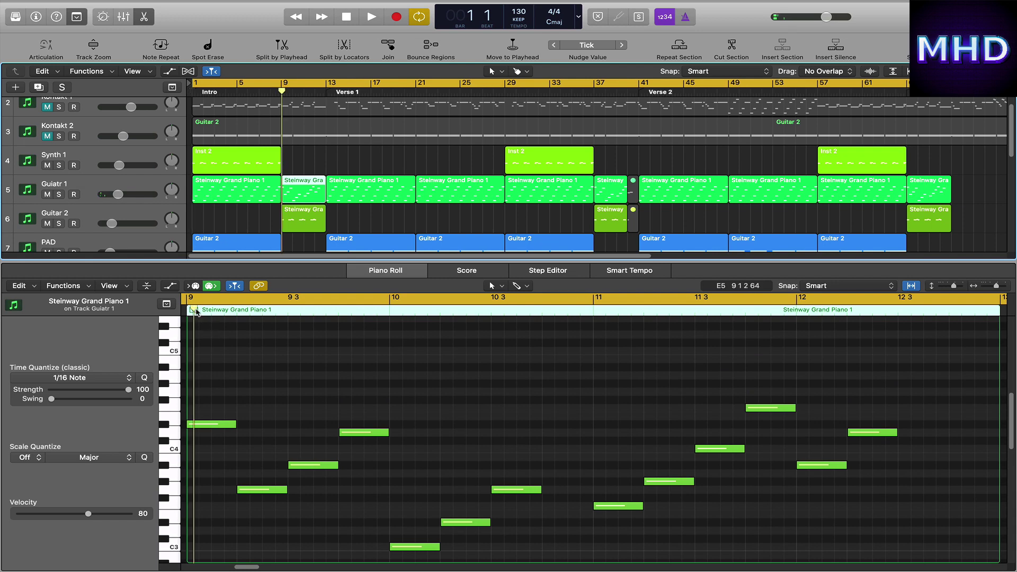
click(195, 311)
scroll(290, 349, down, 2)
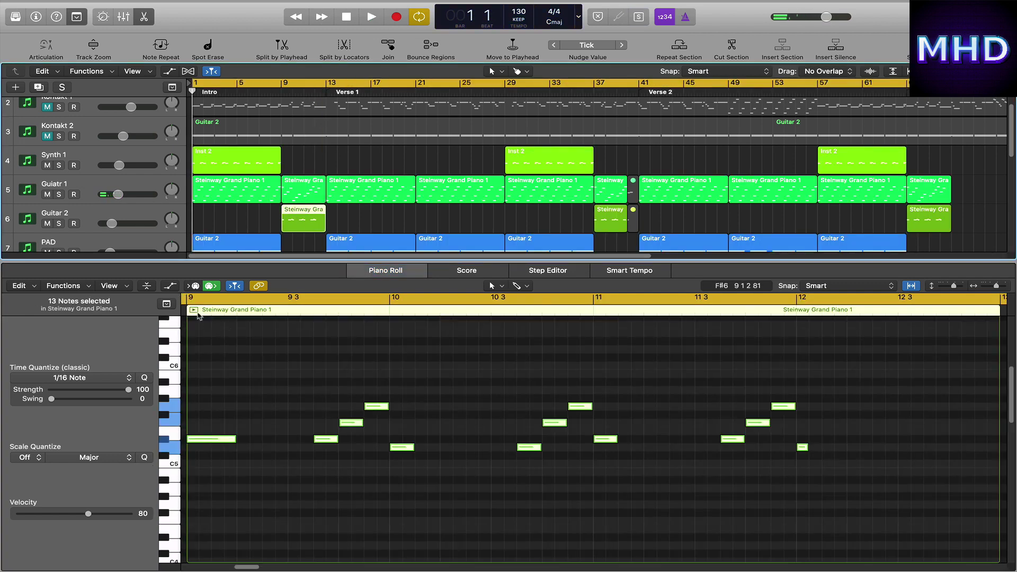
click(194, 309)
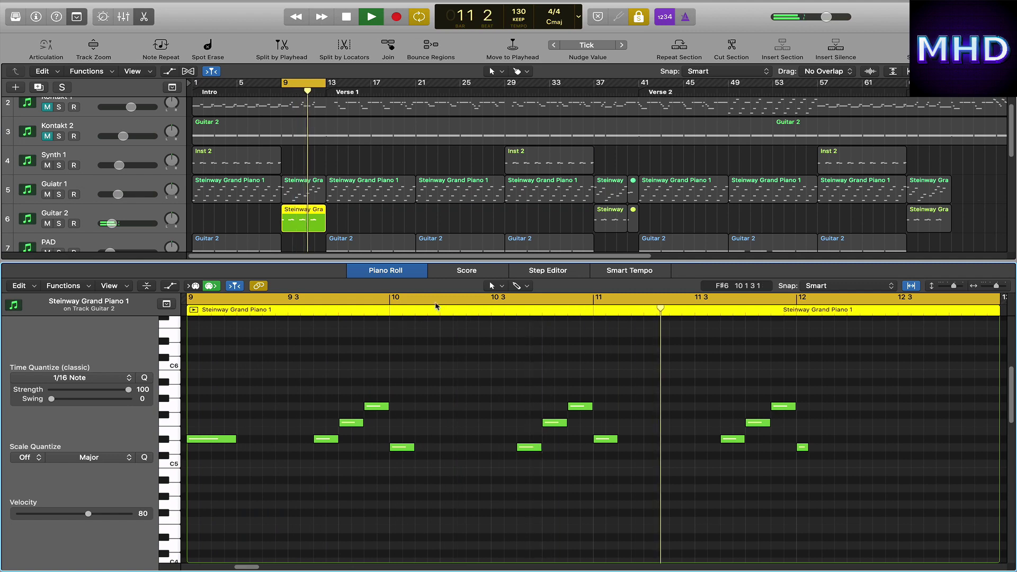
Audition the first PAD region, starting at bar 1, by itself in the Piano Roll.
scroll(473, 223, down, 2)
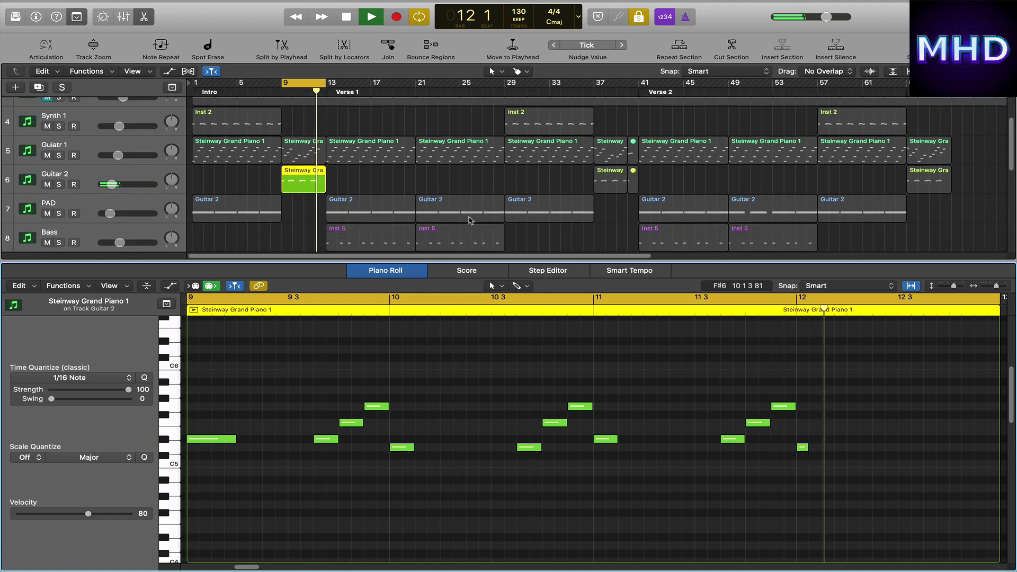
click(247, 219)
click(195, 311)
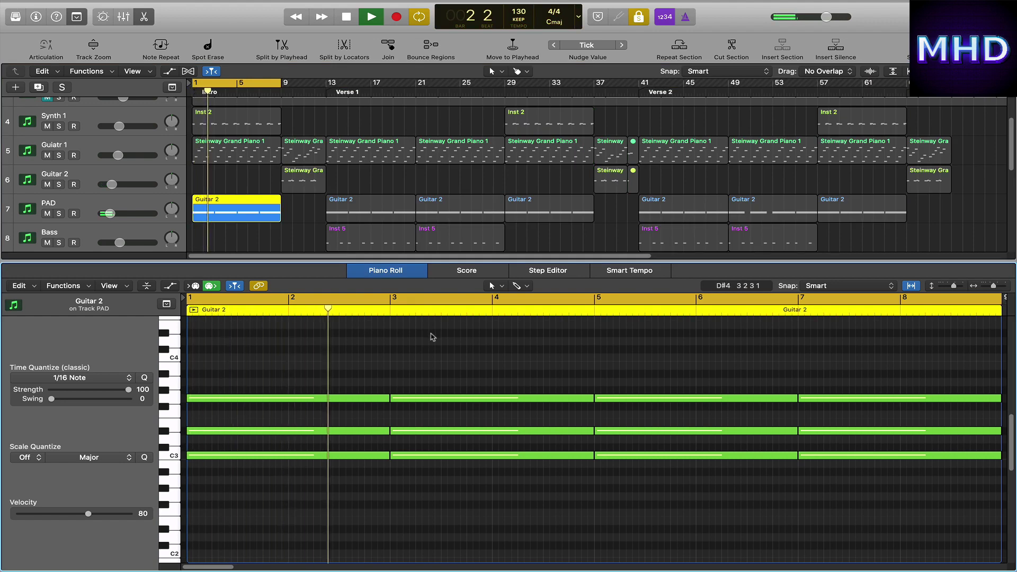
Audition the Bass region at bar 13 by itself, with the whole region fitted in the Piano Roll.
scroll(381, 217, down, 2)
click(382, 219)
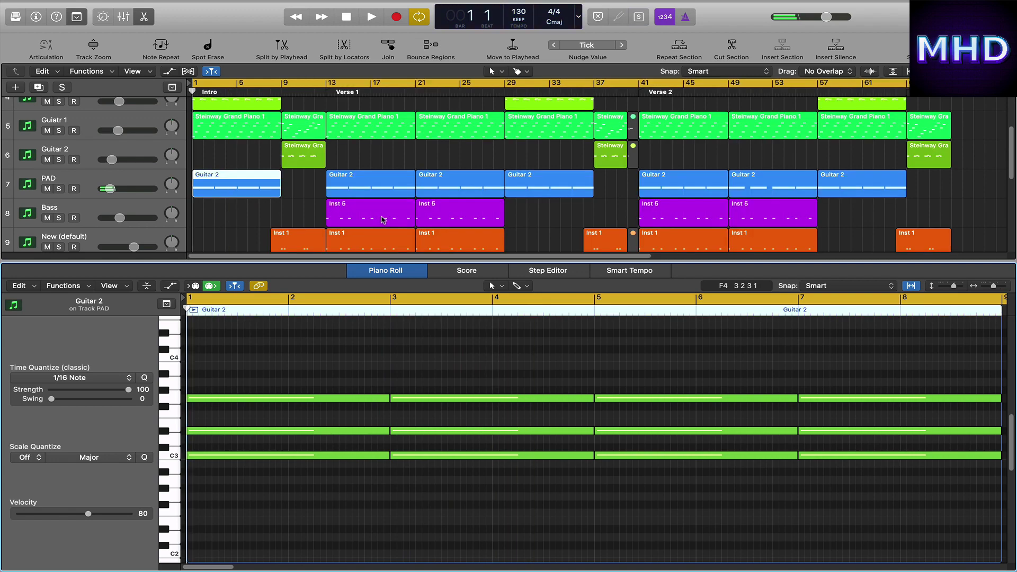
click(912, 286)
click(912, 286)
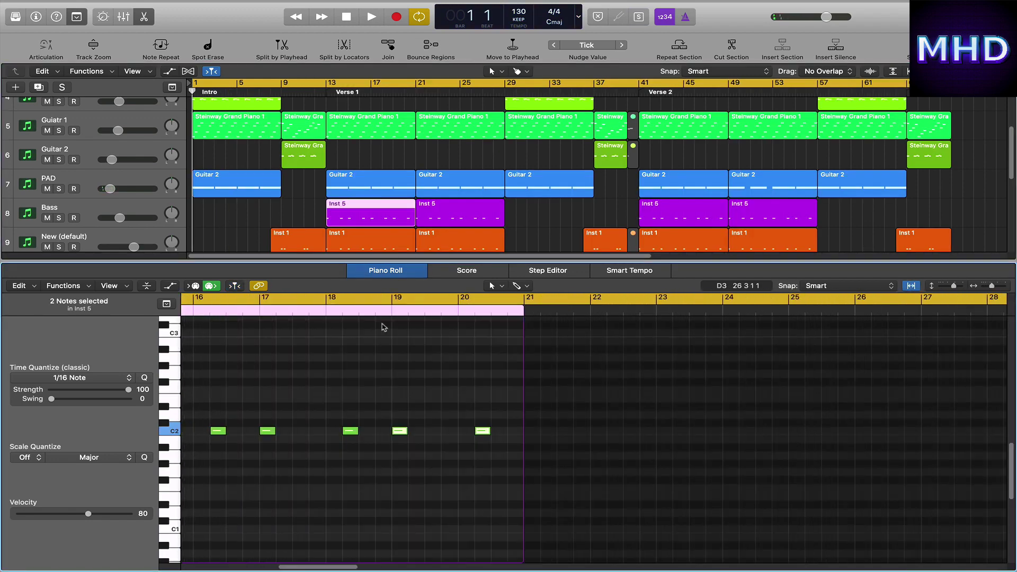
click(197, 310)
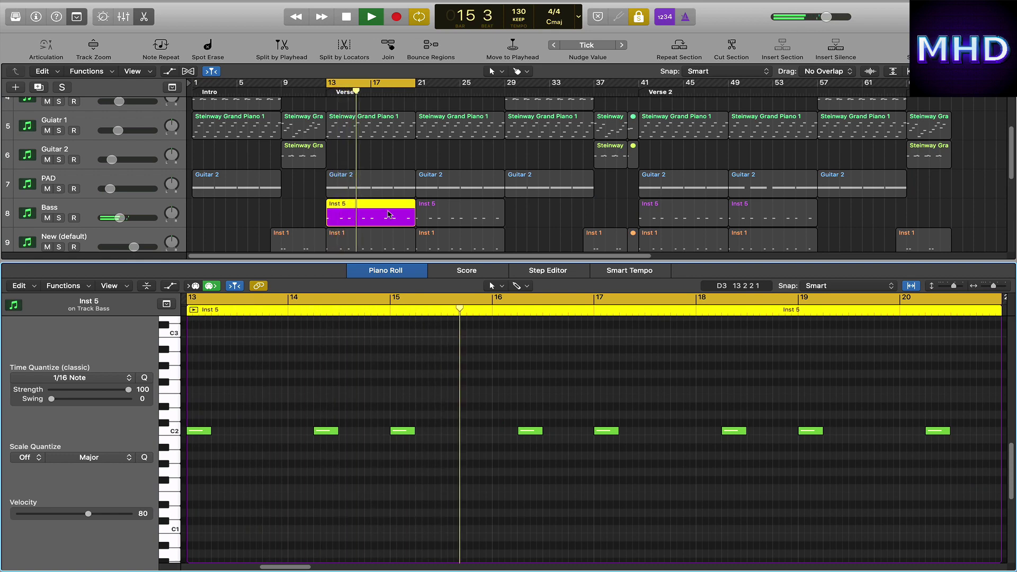
Audition the bar 13 region of the New (default) track above CLAP in the Piano Roll.
scroll(389, 214, down, 2)
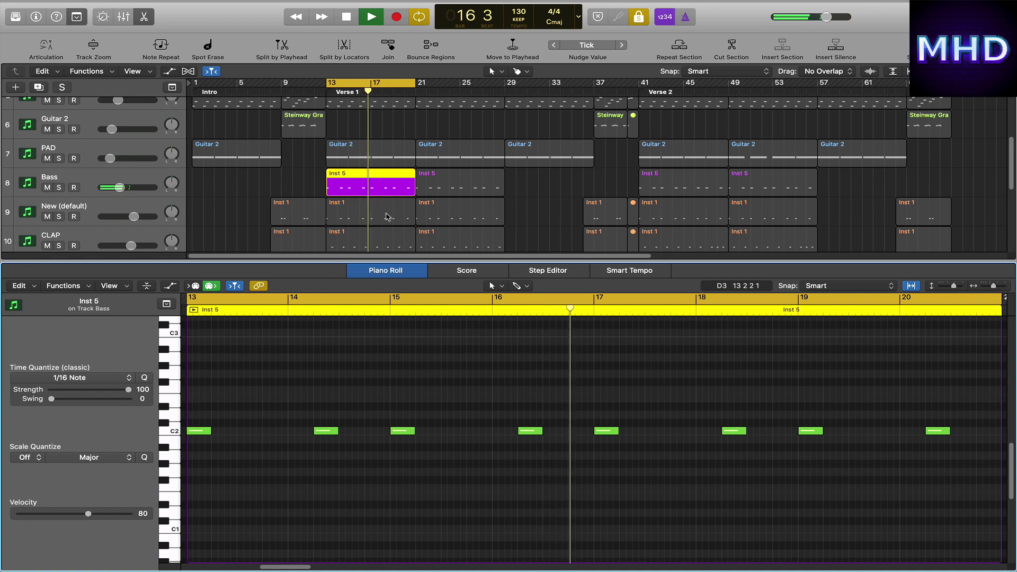
click(388, 216)
key(space)
scroll(208, 334, down, 3)
click(194, 310)
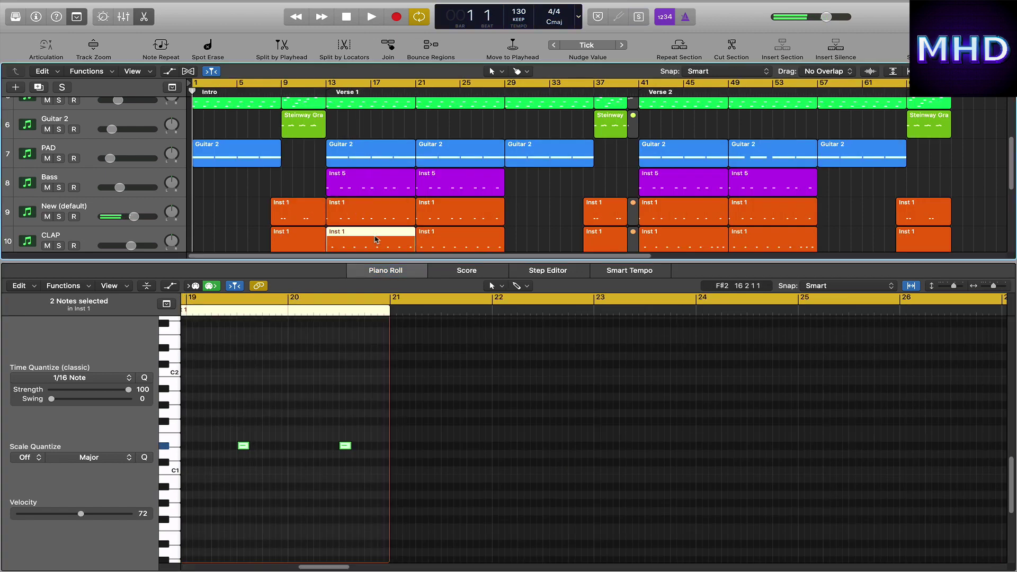
Audition the CLAP region at bar 13 by itself, with its notes fitted in the Piano Roll, and stop playback.
scroll(216, 335, down, 3)
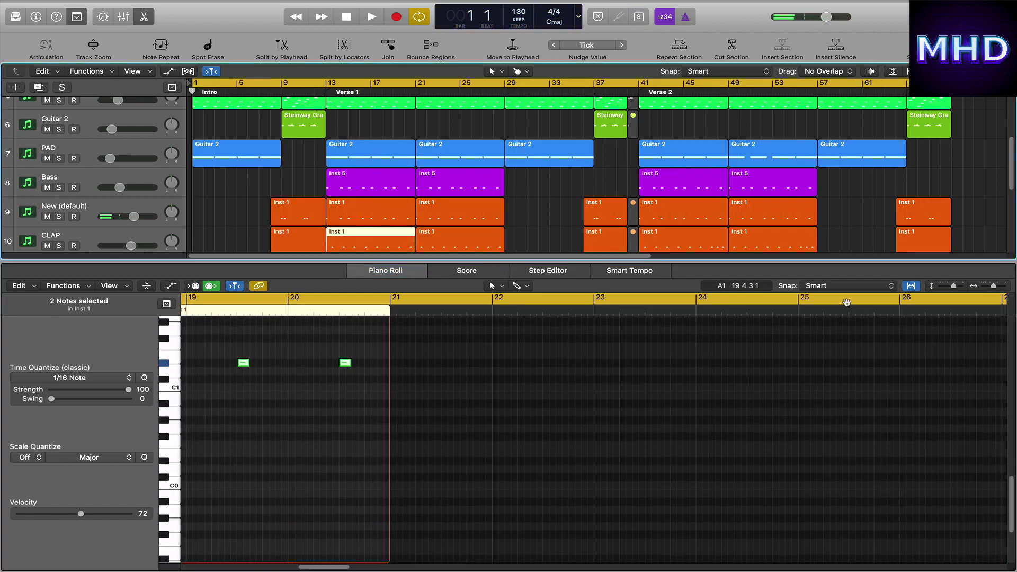
click(917, 287)
click(915, 286)
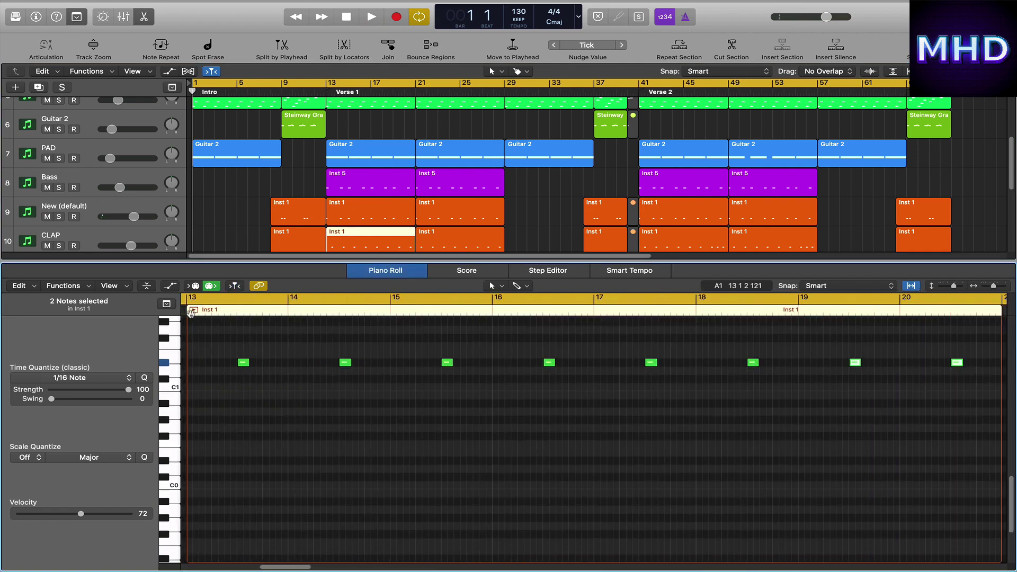
click(190, 312)
key(space)
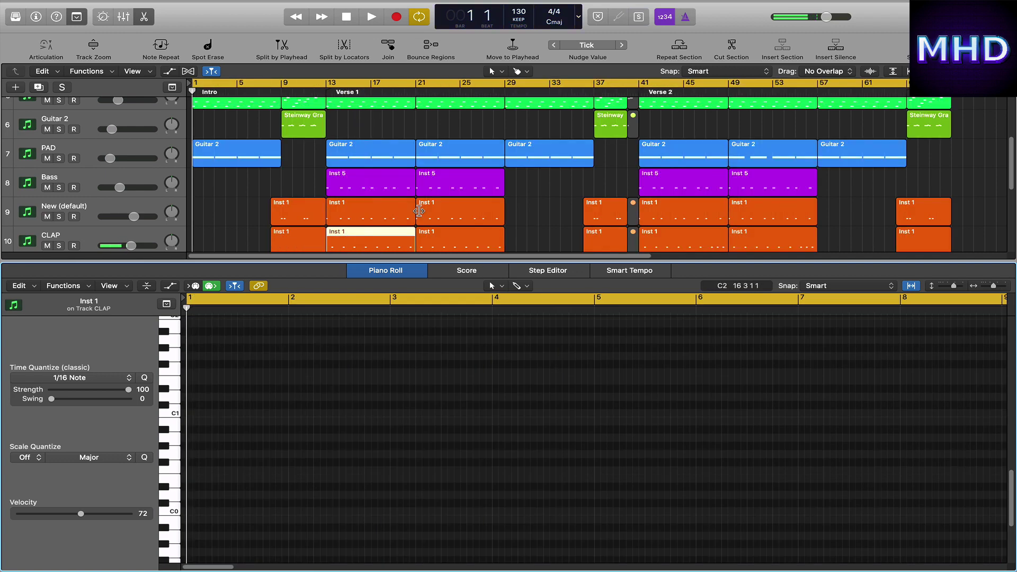
Audition the first SNARE region, starting at bar 8, by itself in the Piano Roll and stop playback.
scroll(419, 211, down, 3)
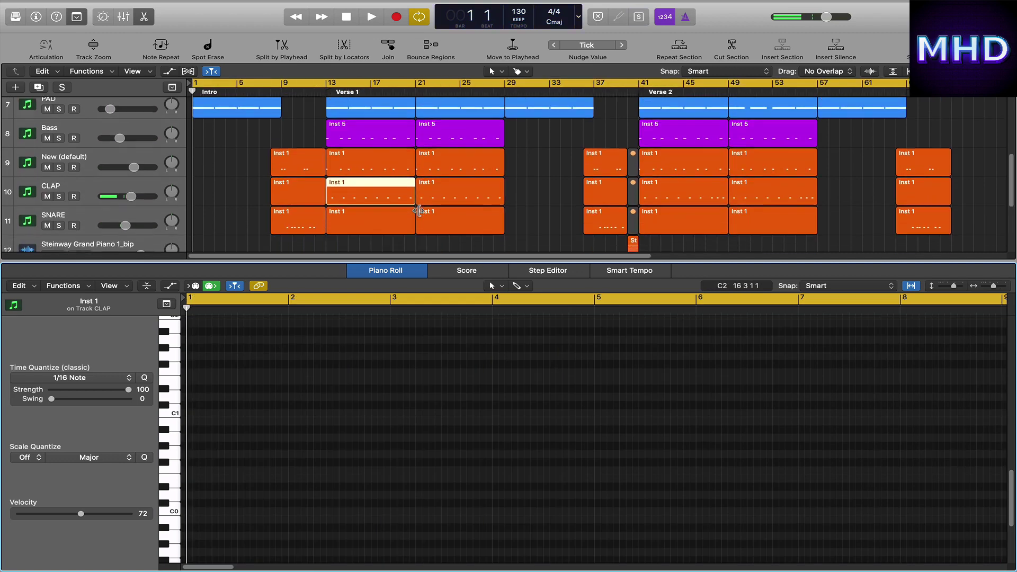
click(308, 224)
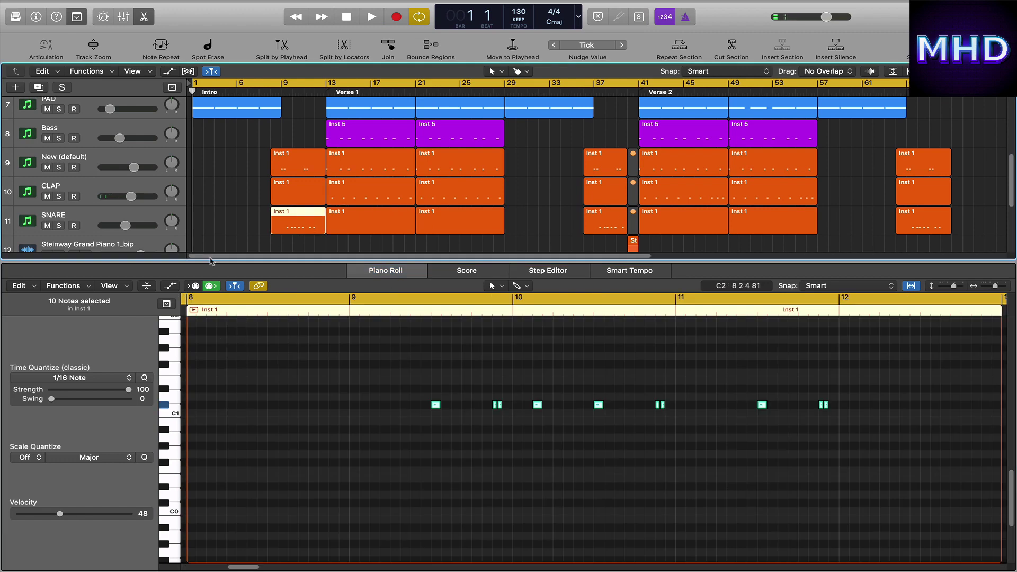
scroll(191, 319, up, 1)
click(194, 311)
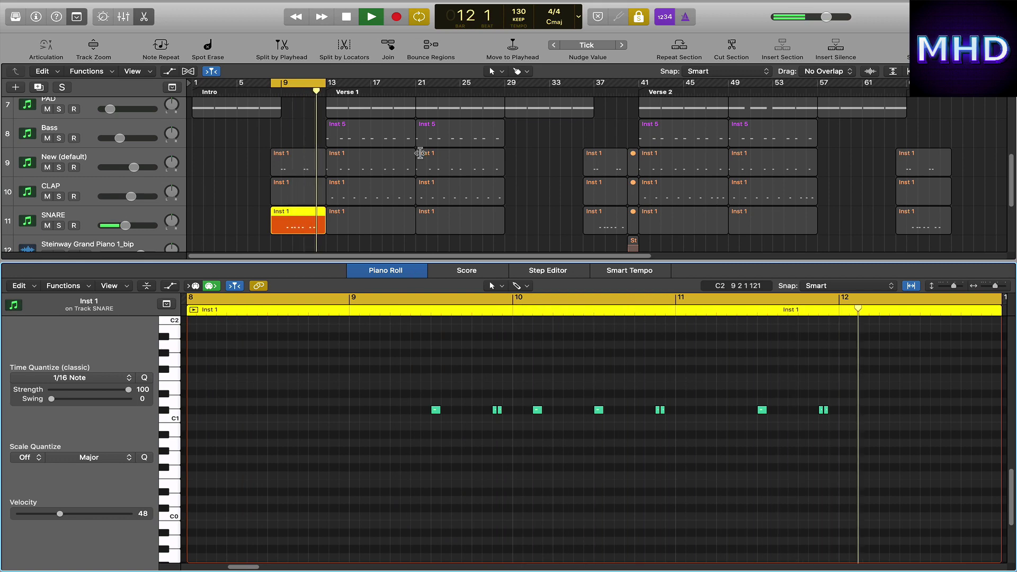
key(space)
Audition the bar 13 region of the New (default) track below Steinway Grand Piano 1_bip, then stop playback.
scroll(379, 176, down, 3)
click(369, 224)
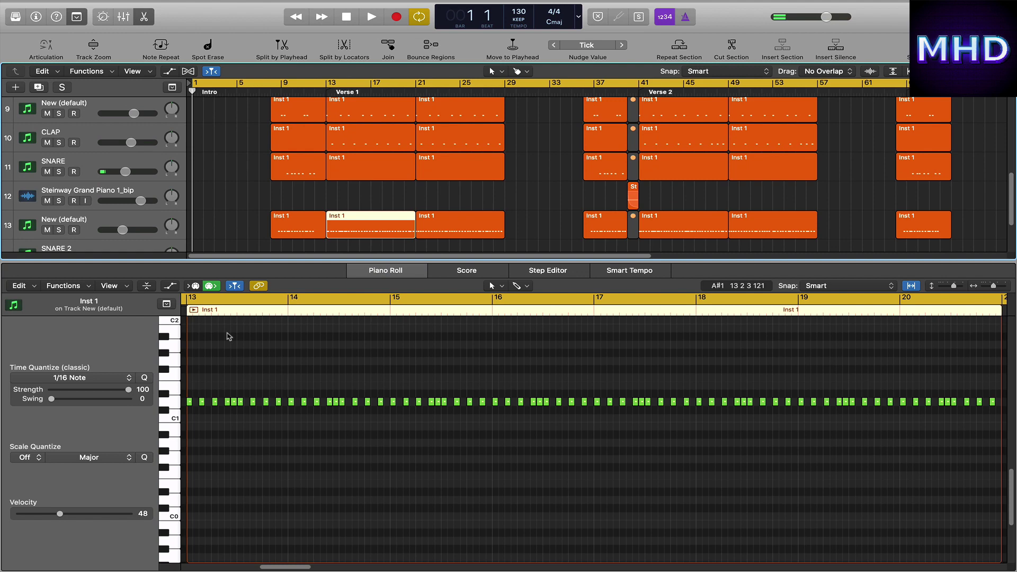
click(194, 311)
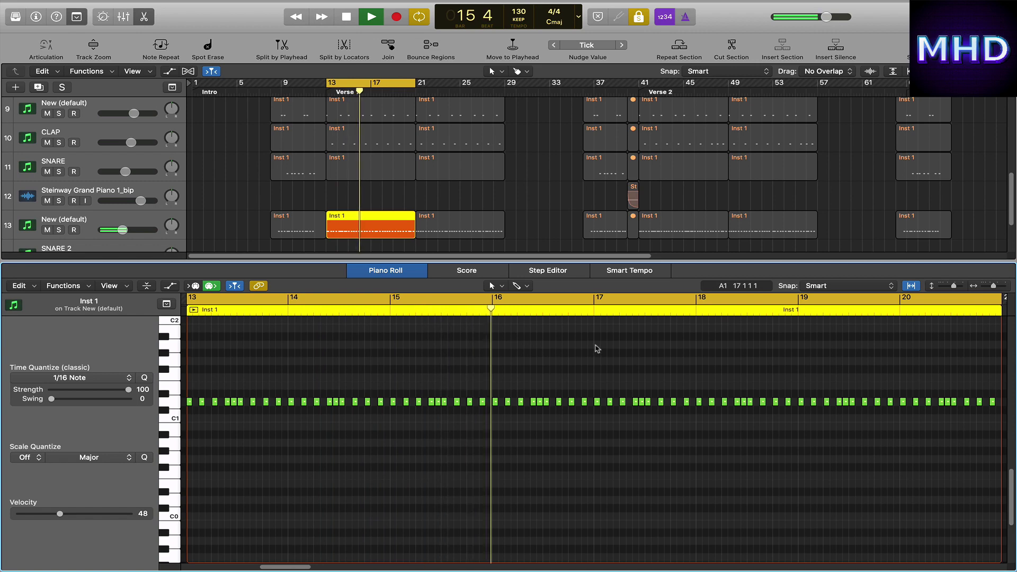
key(alt+space)
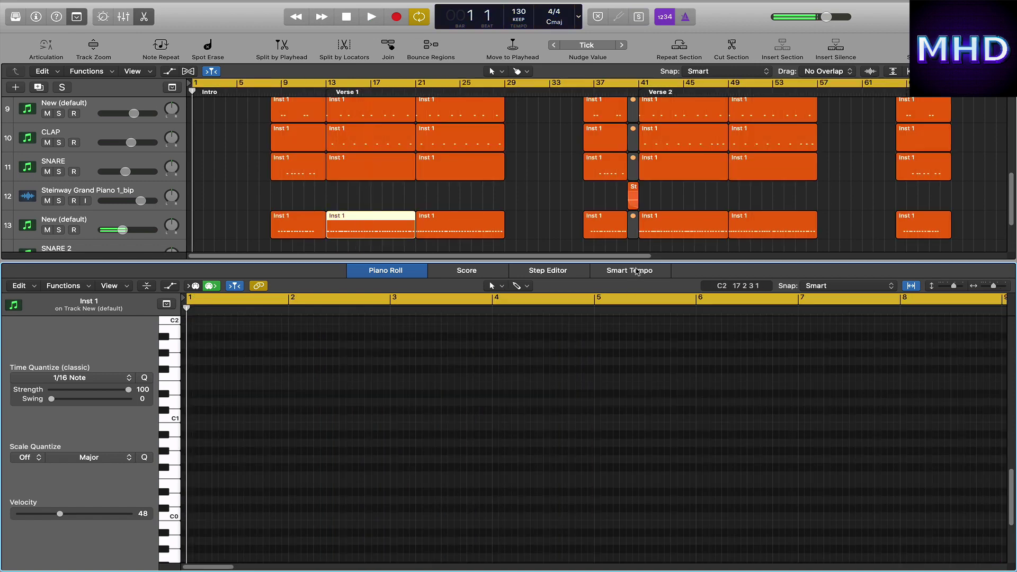
Show the notes of the Rotuma Bells region at bar 13 in the Piano Roll.
key(e)
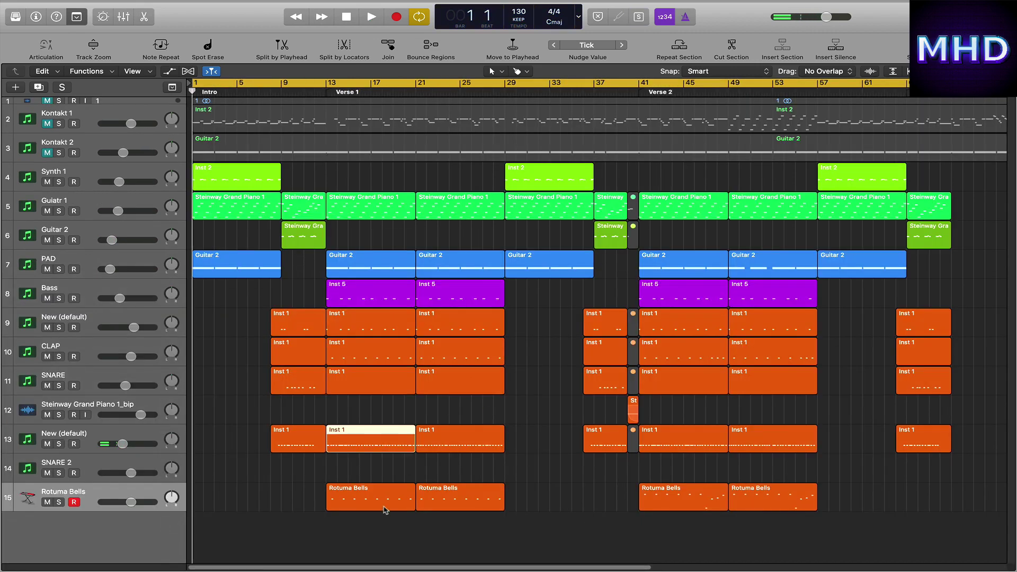
click(386, 507)
key(e)
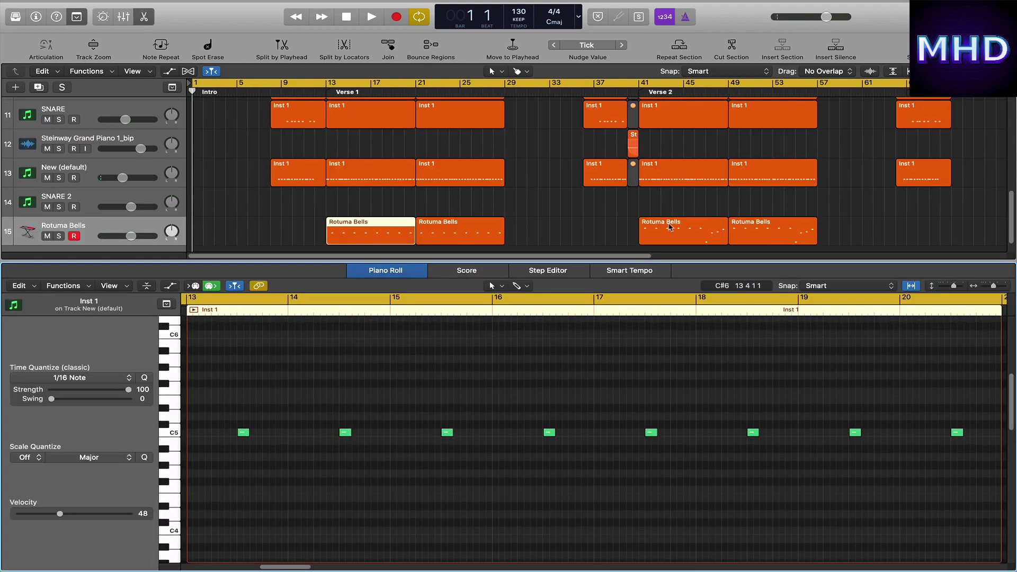
Audition the Rotuma Bells region at bar 41, fitted in the Piano Roll, and stop playback.
click(670, 227)
click(915, 288)
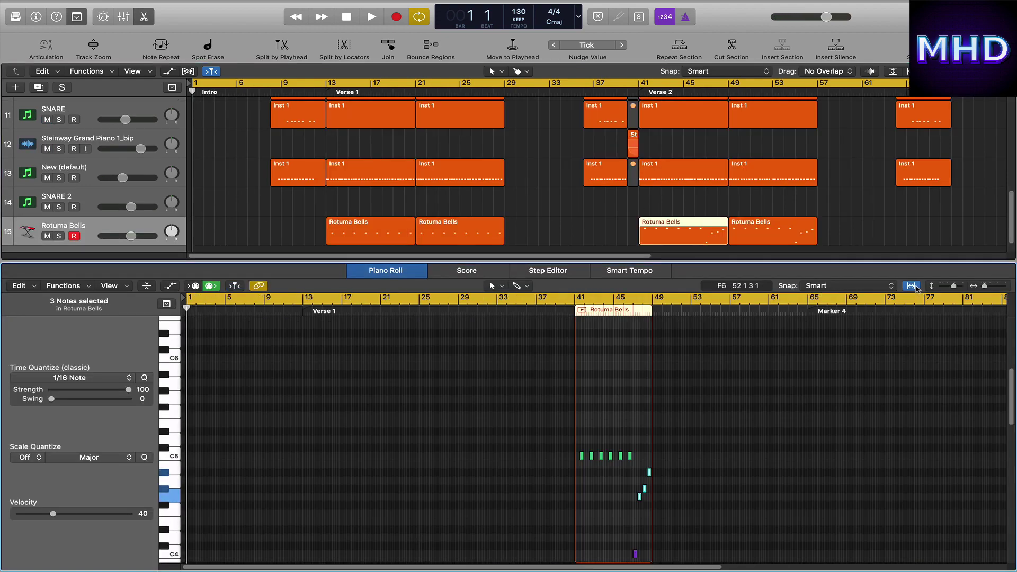
click(915, 288)
click(194, 311)
scroll(302, 344, down, 1)
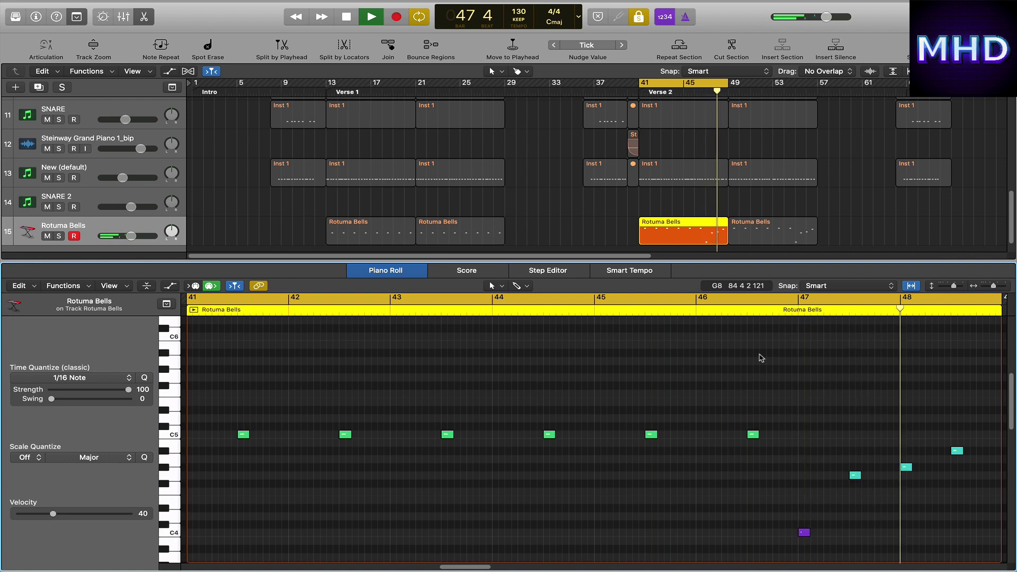
key(space)
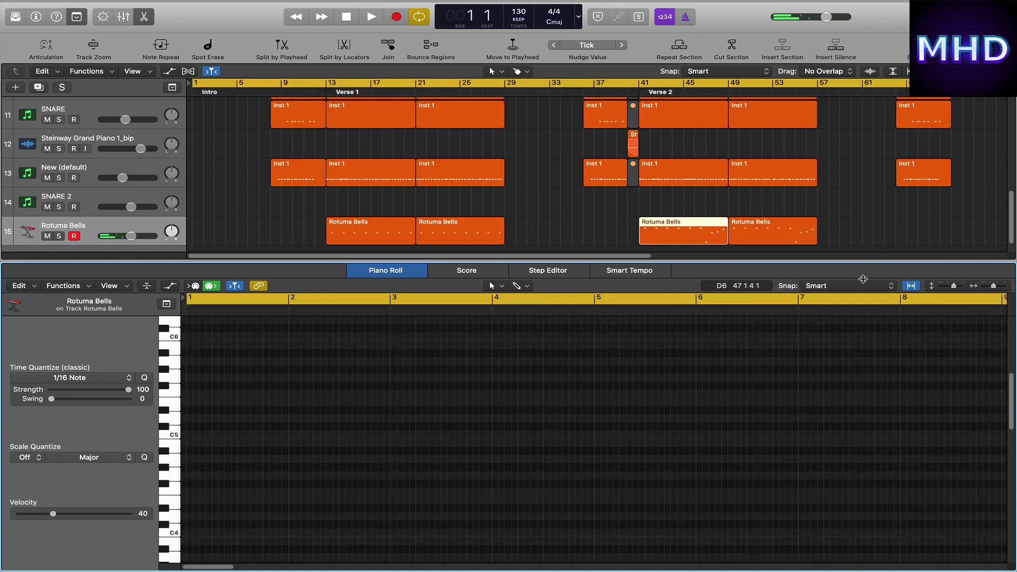
Play the full arrangement from the start and split the Kontakt 1 region at bar 13 with the Scissors Tool.
key(p)
key(space)
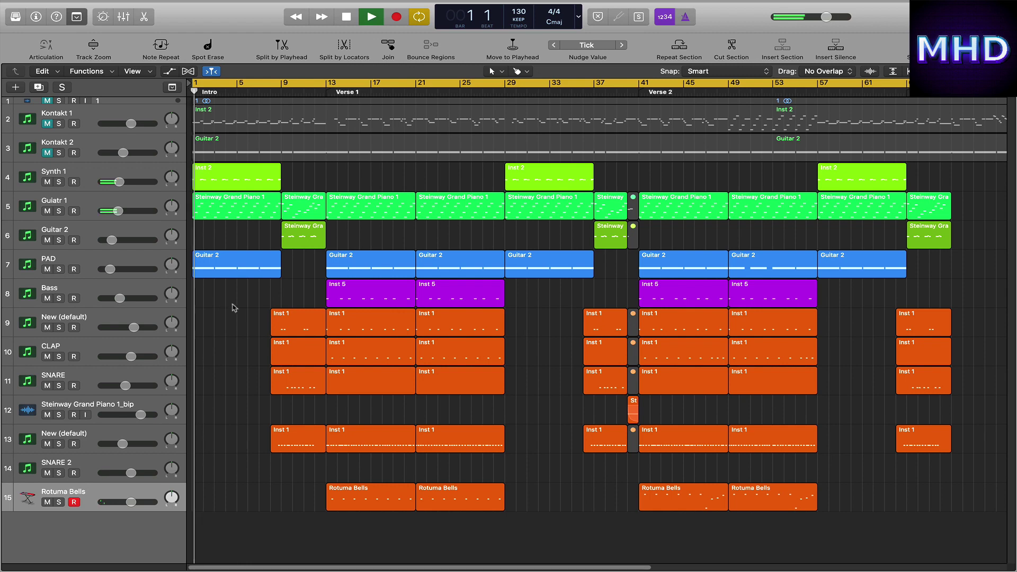
click(337, 125)
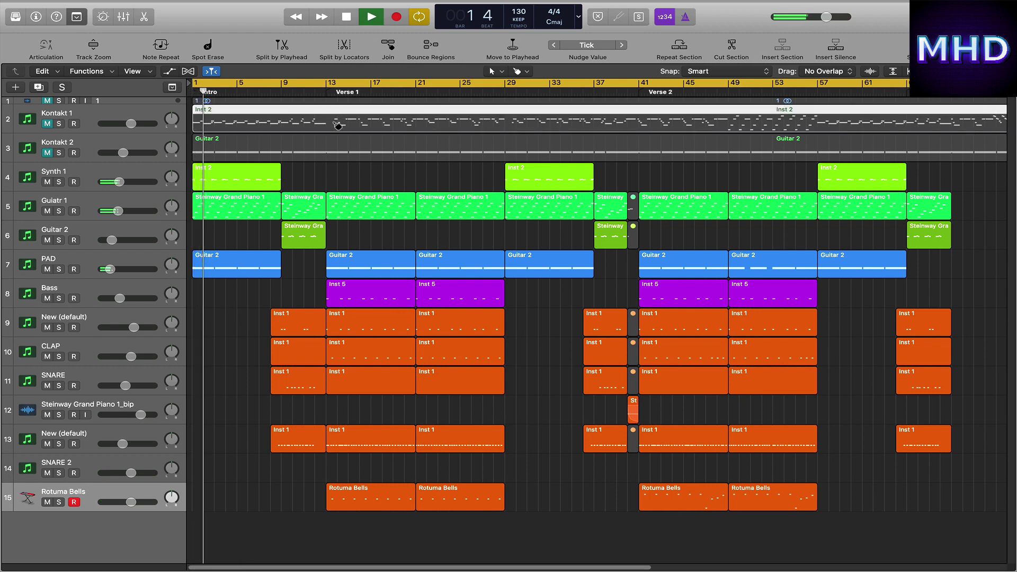
click(526, 73)
click(554, 139)
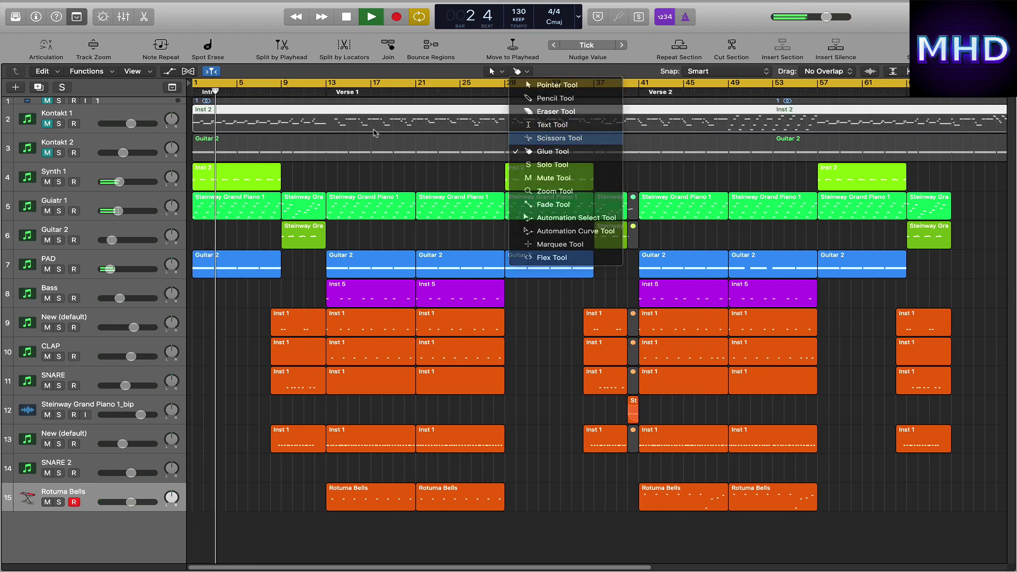
click(326, 121)
key(x)
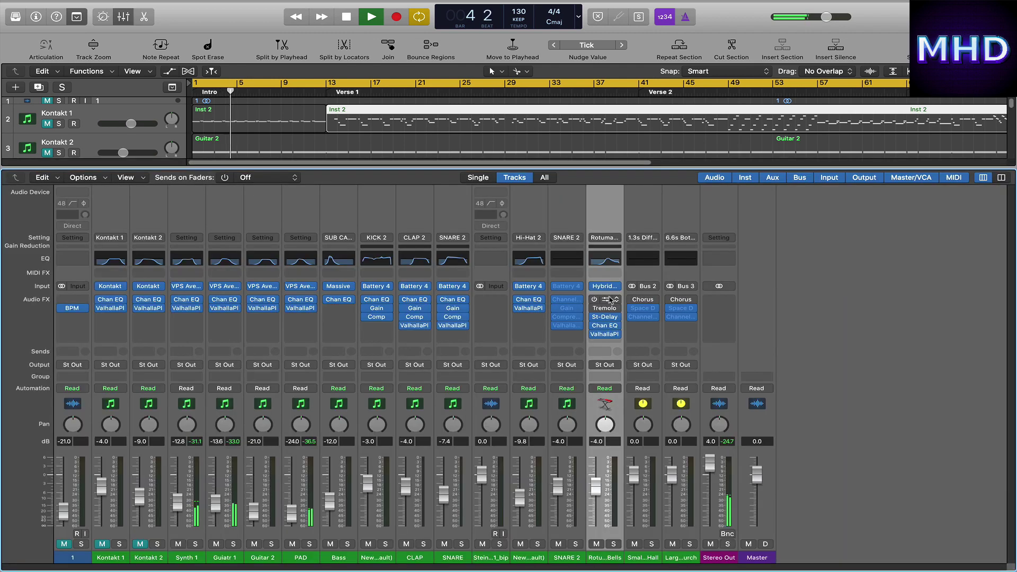
key(x)
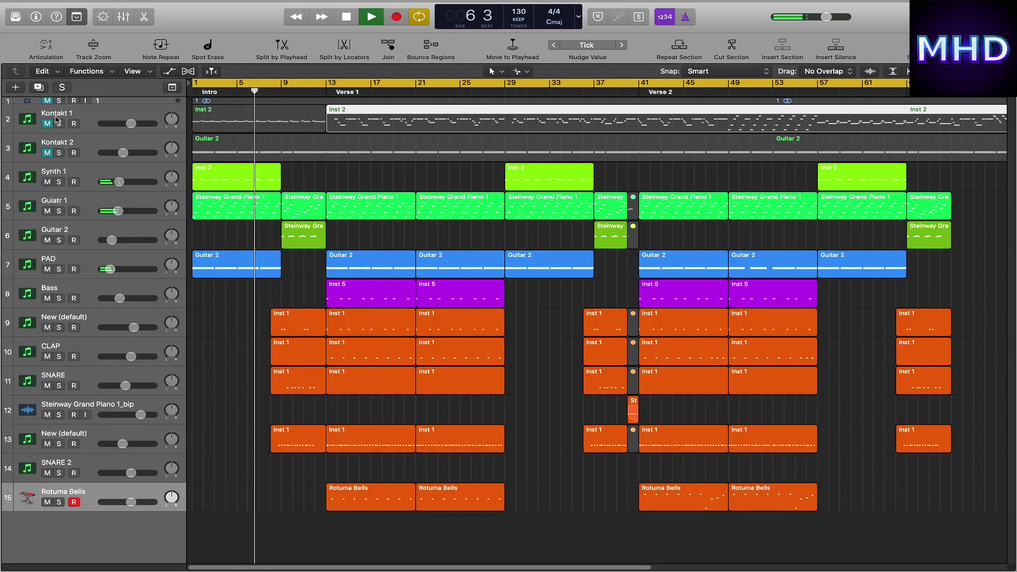
Mute the Kontakt 1 region that covers the intro before bar 13.
click(277, 123)
key(ctrl+m)
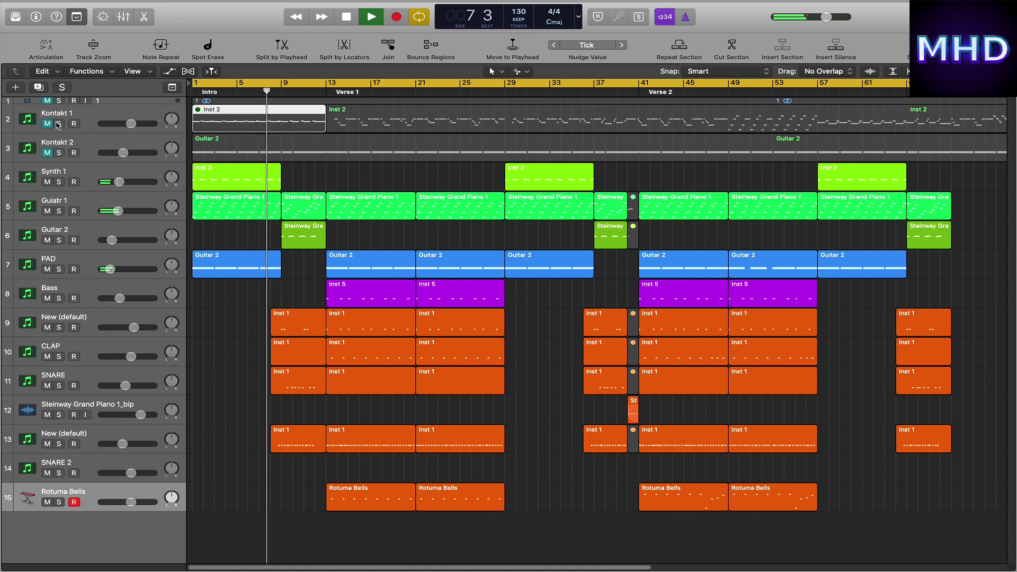
Unmute the Kontakt 1 track and lower its volume to -5.2 dB during playback.
click(47, 124)
click(298, 123)
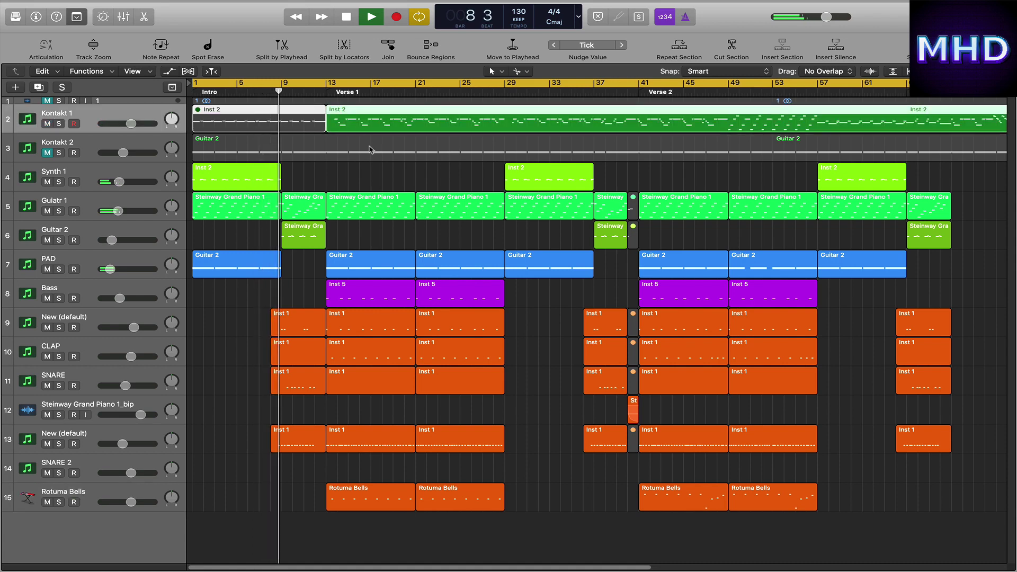
click(131, 124)
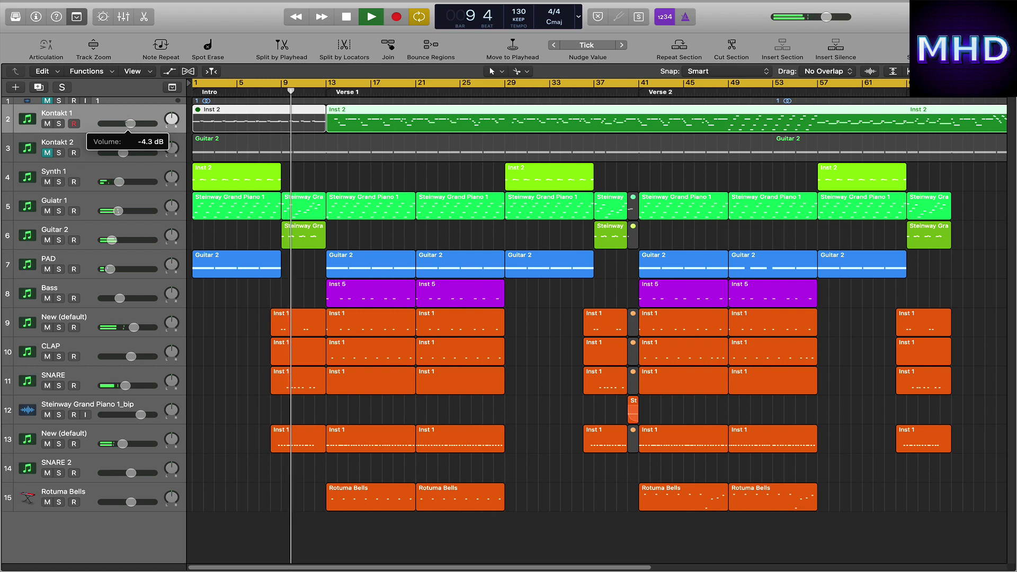
drag(131, 123, 129, 124)
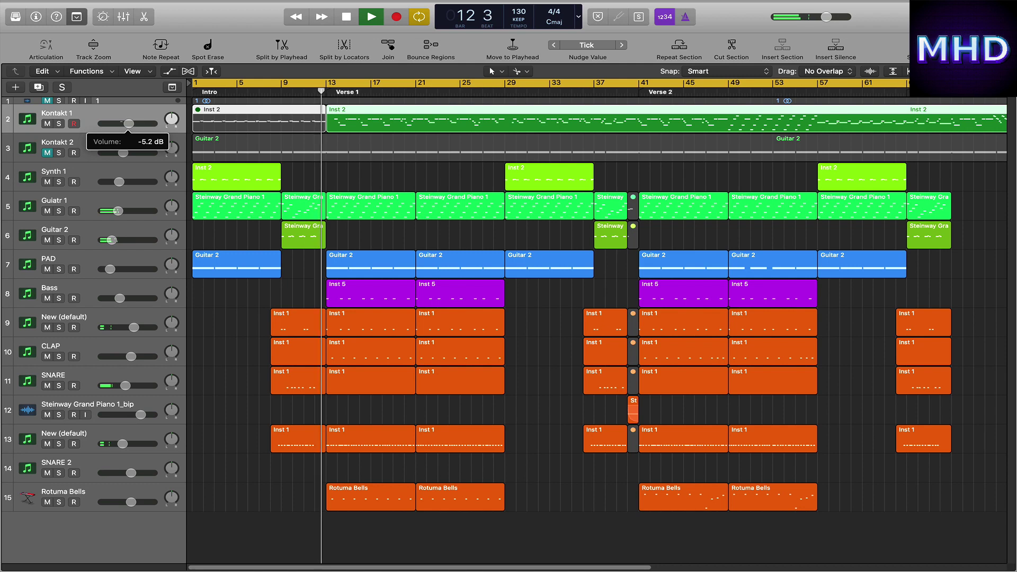
click(124, 124)
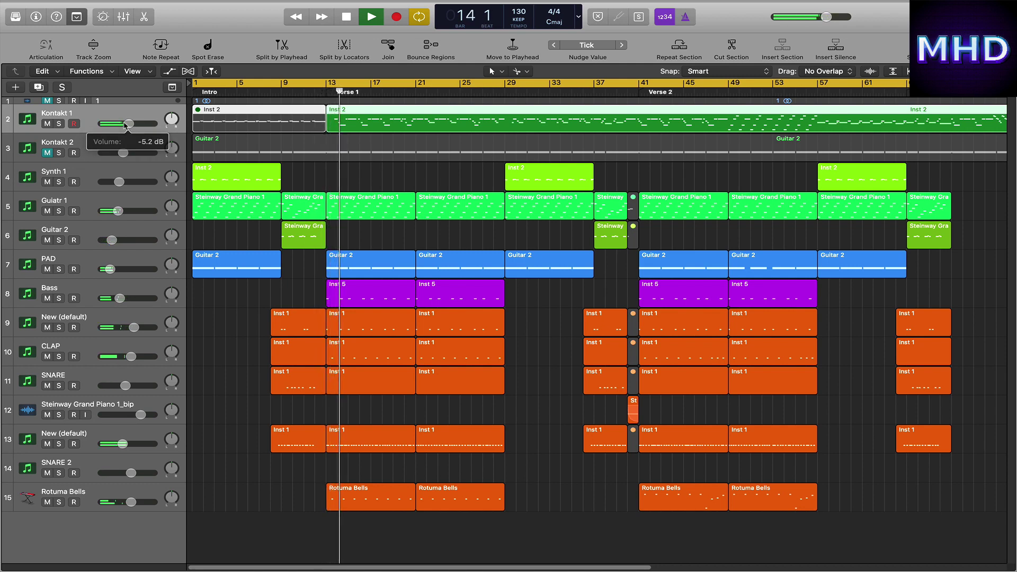
Split the Kontakt 1 region at bar 41 and mute the part from bar 41 onward.
click(459, 175)
click(496, 130)
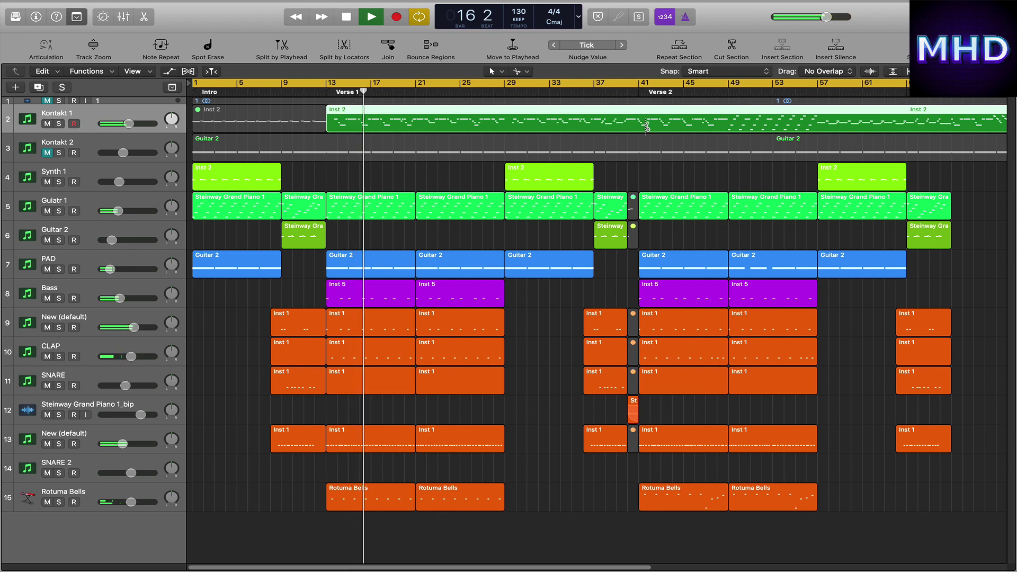
mouse_move(646, 128)
mouse_down()
mouse_move(598, 135)
mouse_move(638, 137)
mouse_up()
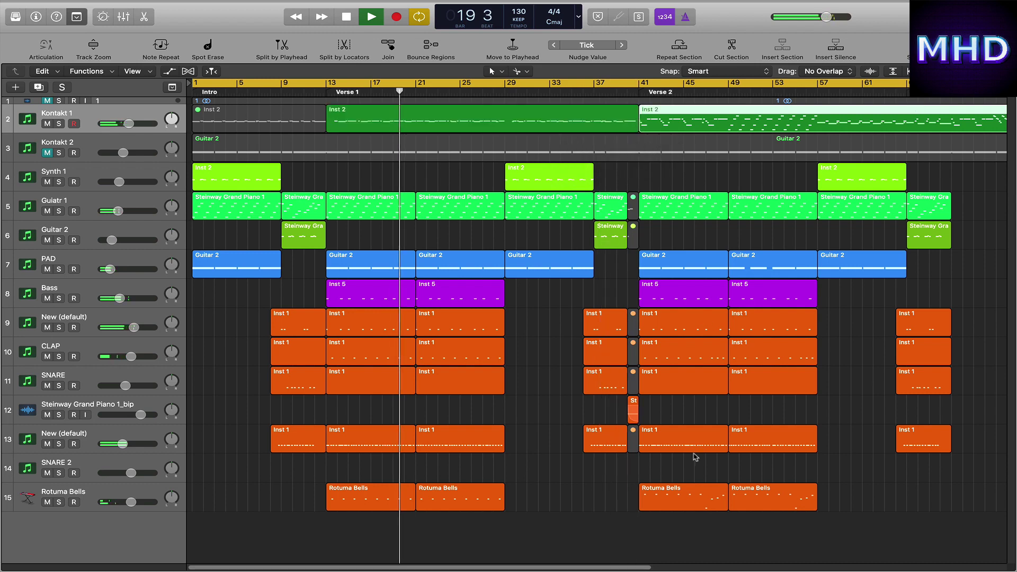
drag(697, 517, 675, 137)
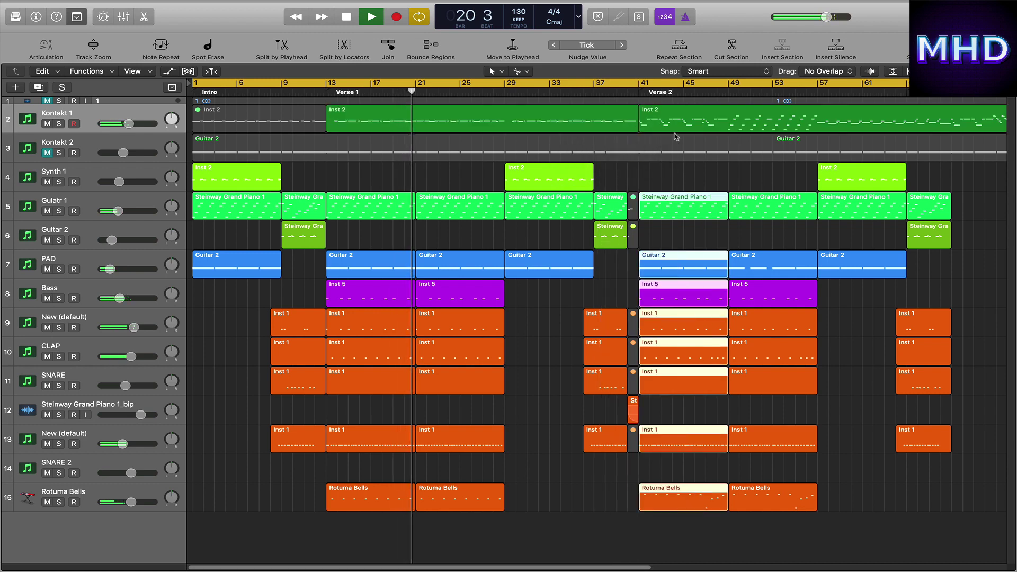
click(694, 126)
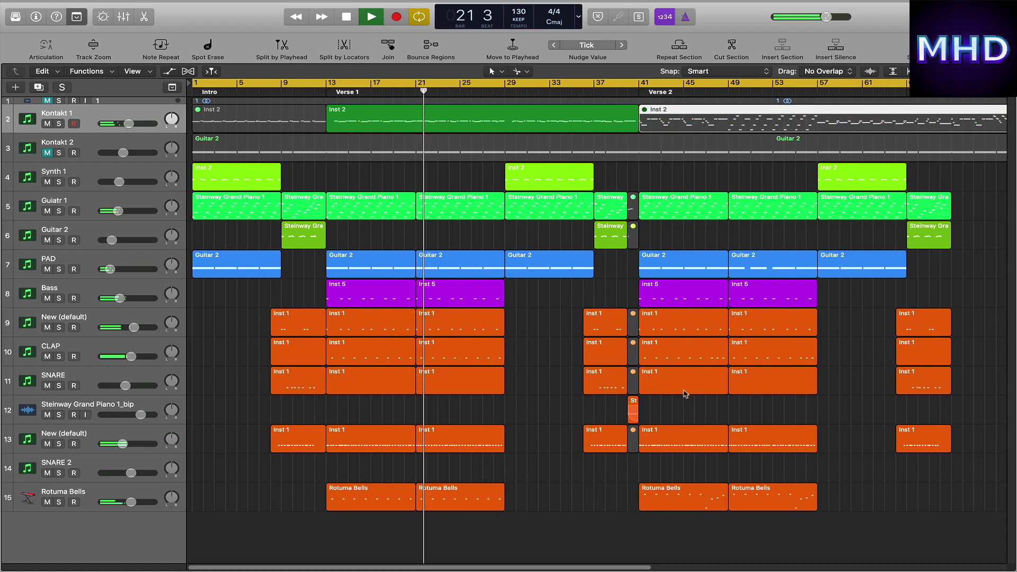
Mute the regions spanning bars 41 to 49 on the guitar, PAD, Bass, drum and Rotuma Bells tracks.
drag(686, 533, 685, 199)
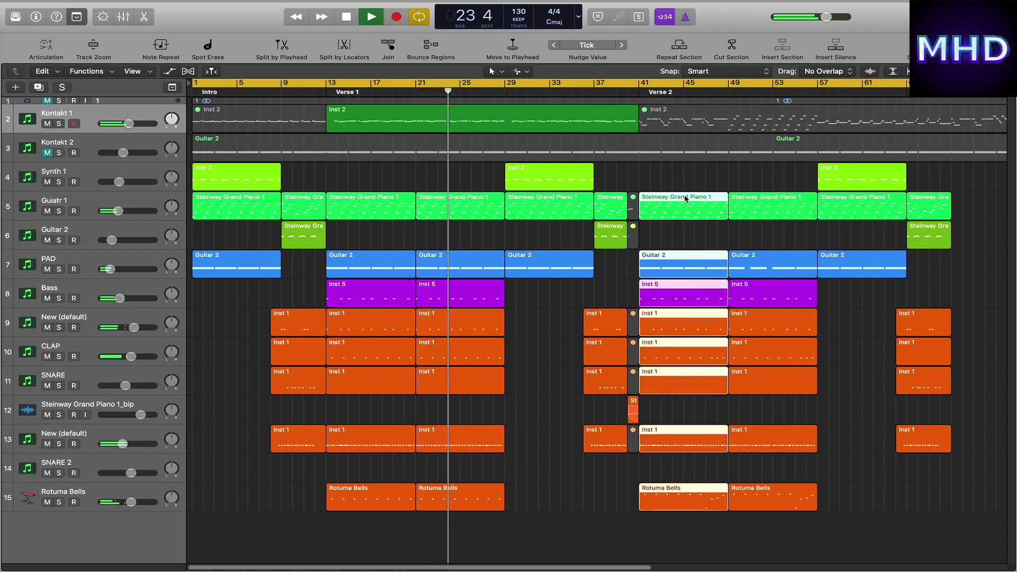
key(ctrl+m)
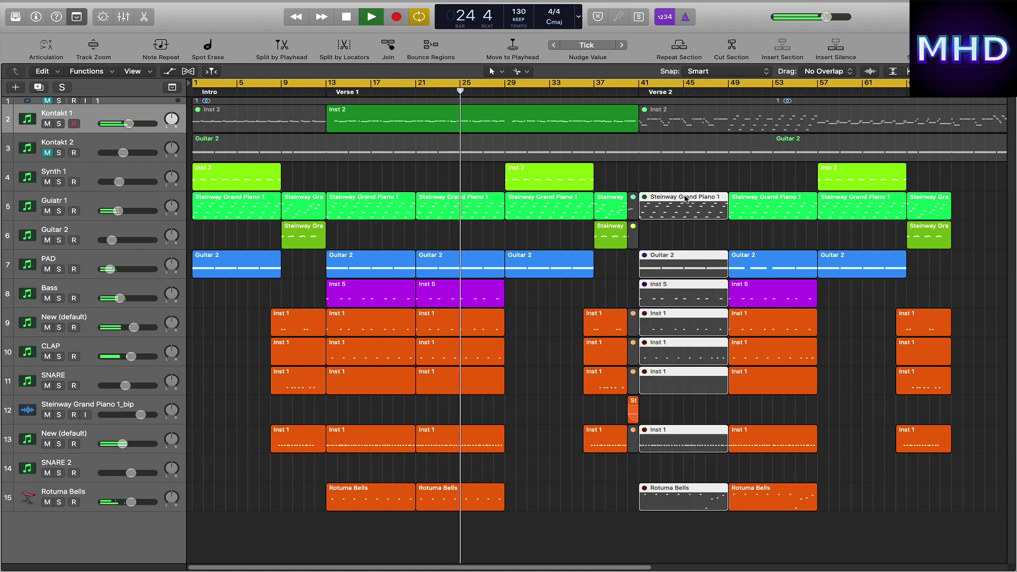
click(544, 369)
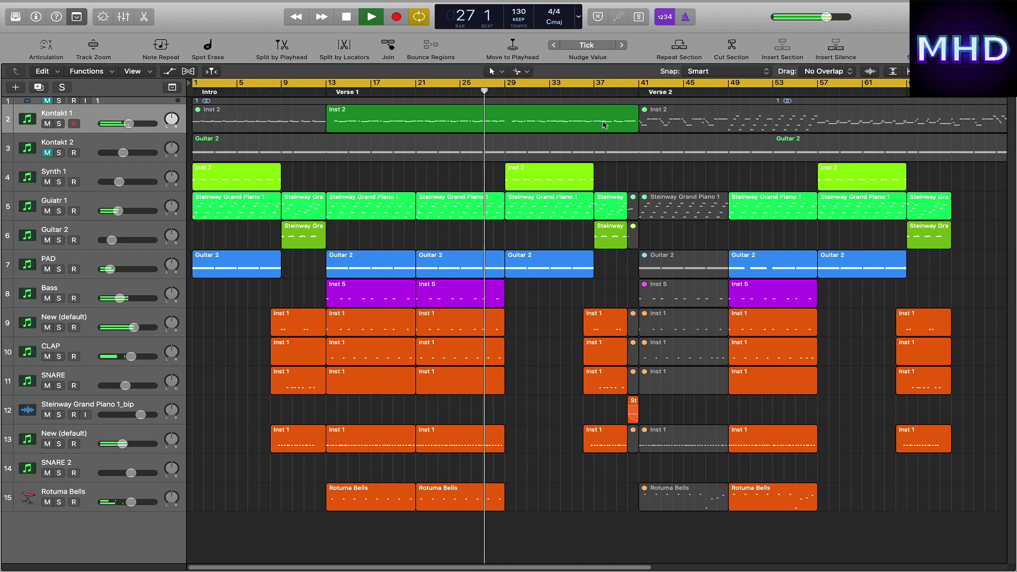
Split the Kontakt 1 region at bar 37, view its notes in the Piano Roll, and mute the piece between bars 37 and 41.
super+click(604, 124)
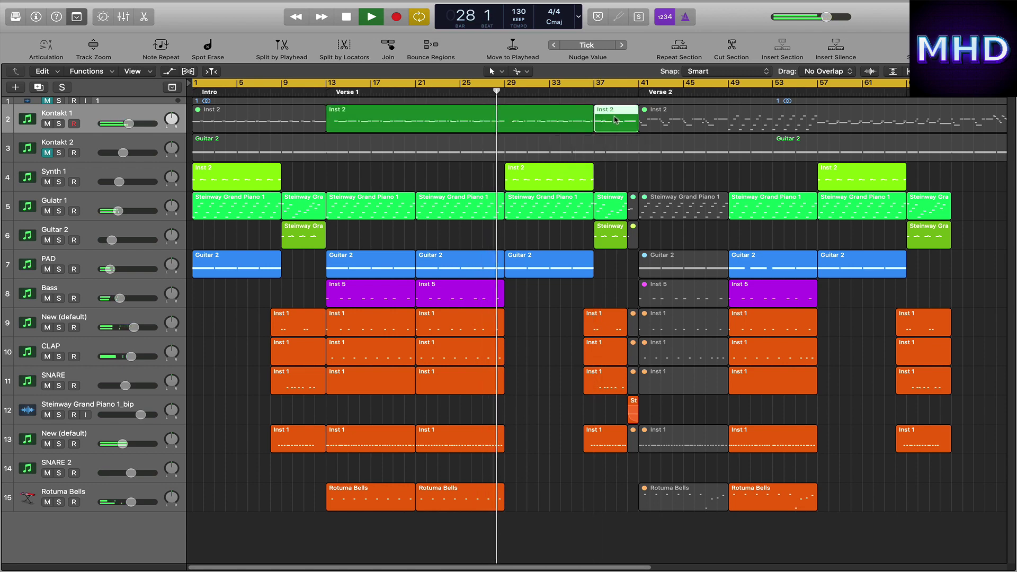
double_click(614, 121)
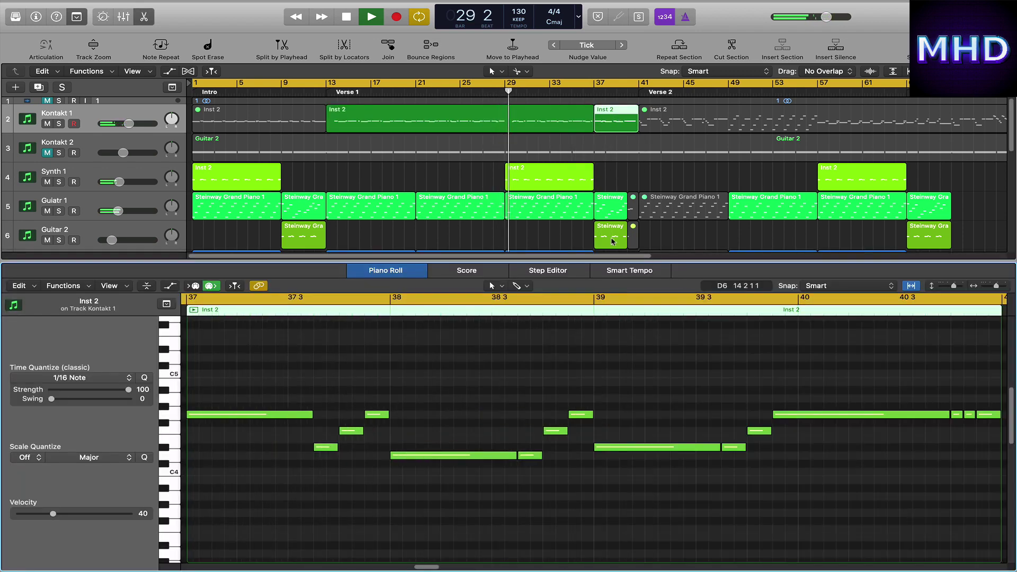
click(616, 211)
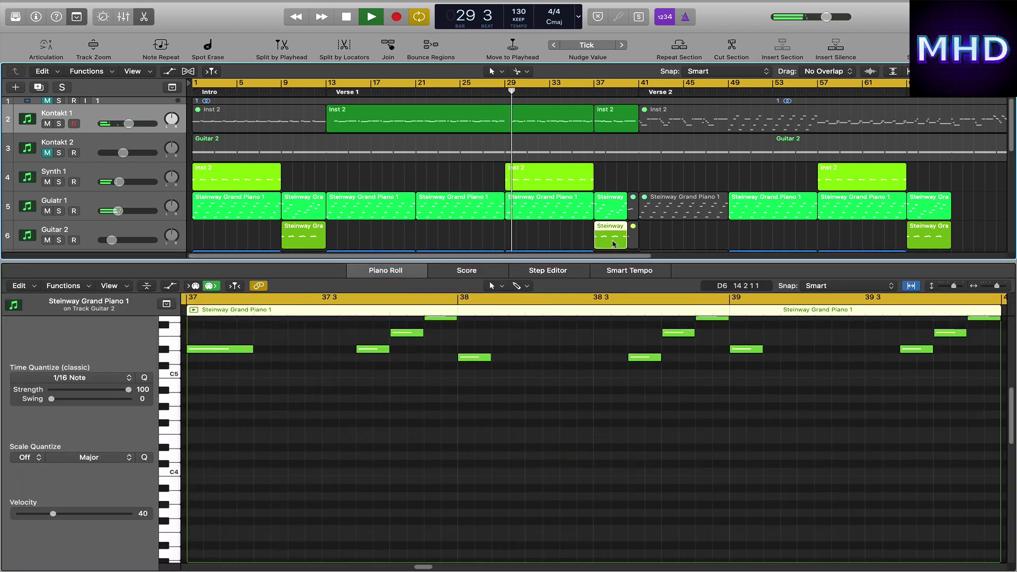
click(622, 121)
click(683, 224)
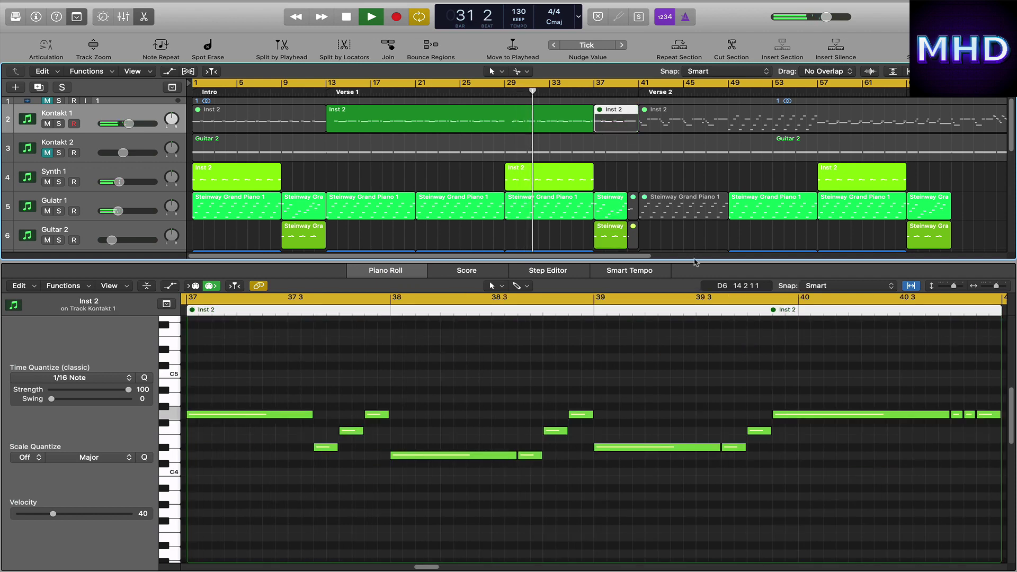
key(p)
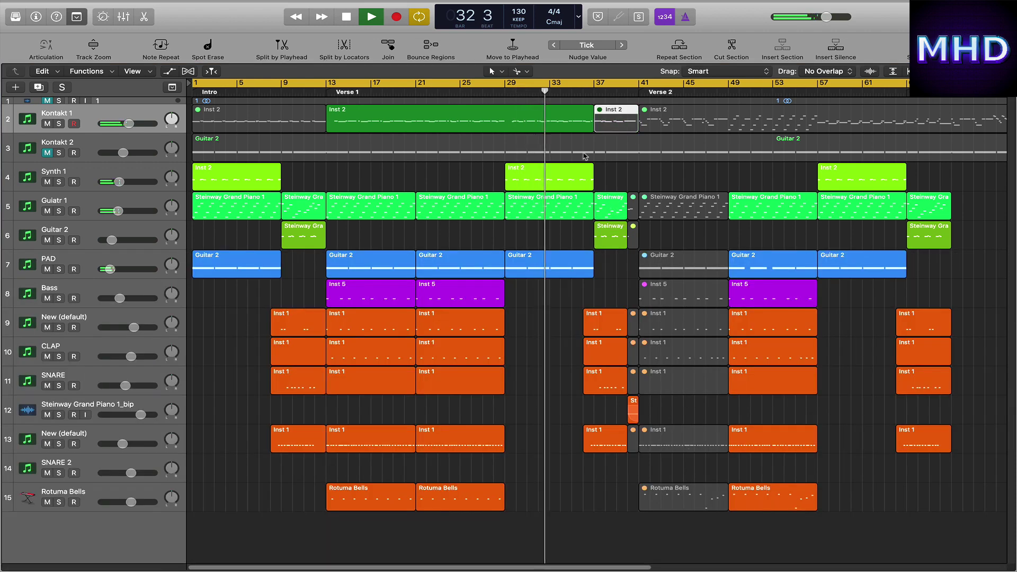
click(567, 127)
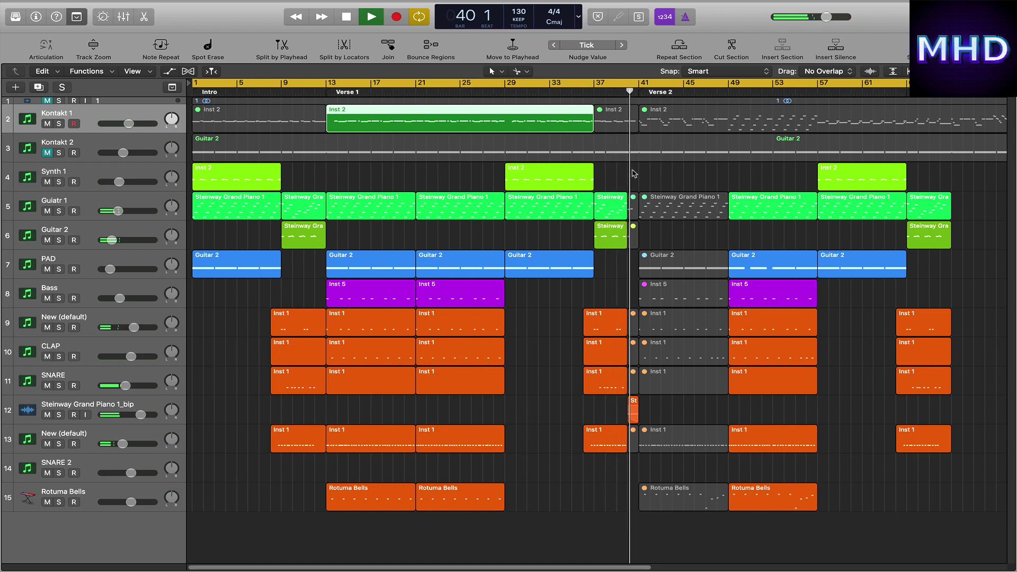
Stop playback and unmute the bar 41 to 49 regions on the guitar, PAD, Bass, drum and Rotuma Bells tracks.
key(space)
drag(696, 524, 692, 196)
key(ctrl+m)
Unmute the Kontakt 1 regions starting at bar 41, at bar 37 and in the intro.
click(675, 121)
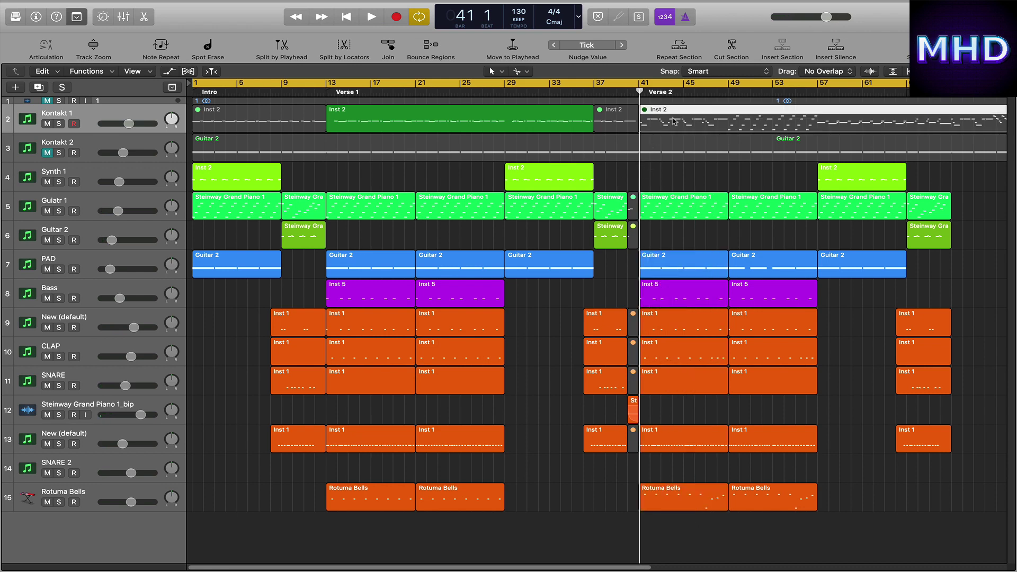
key(ctrl+m)
click(617, 121)
key(ctrl+m)
click(280, 124)
key(ctrl+m)
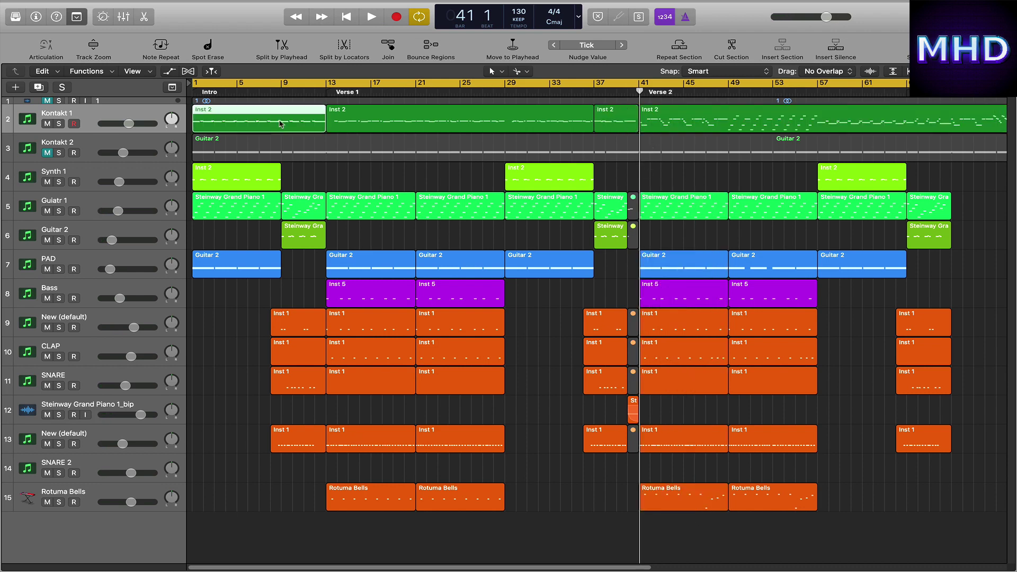
Select the Kontakt 2 track and unmute it.
click(39, 157)
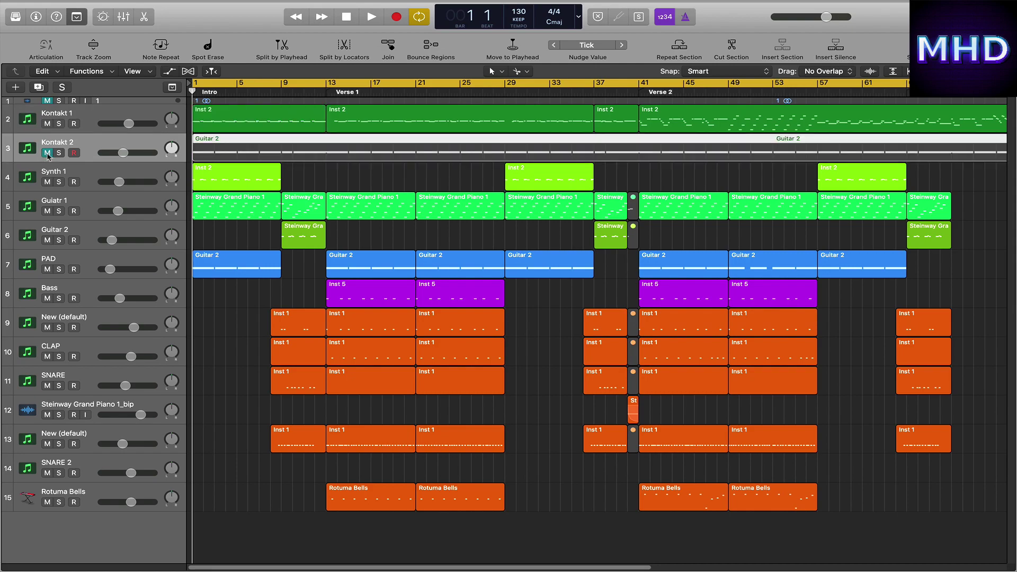
click(47, 152)
click(413, 179)
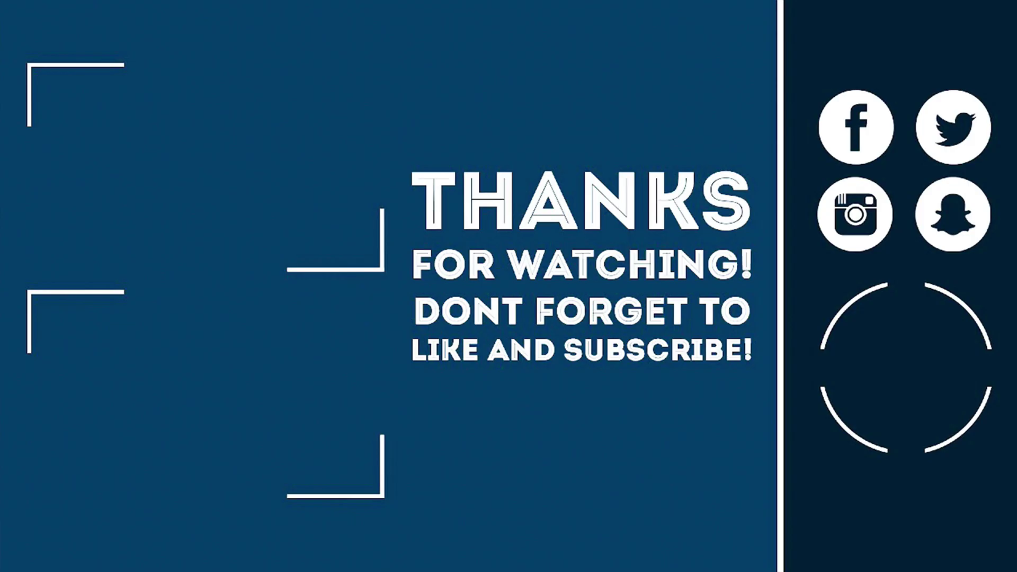